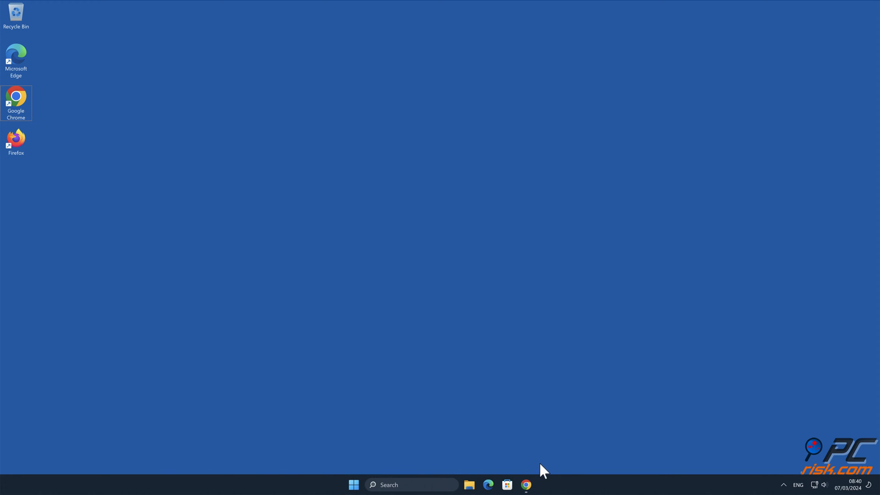
# Step: Launch Chrome from the taskbar onto the fake DDOS-GUARD page requesting notification permission
pyautogui.click(526, 485)
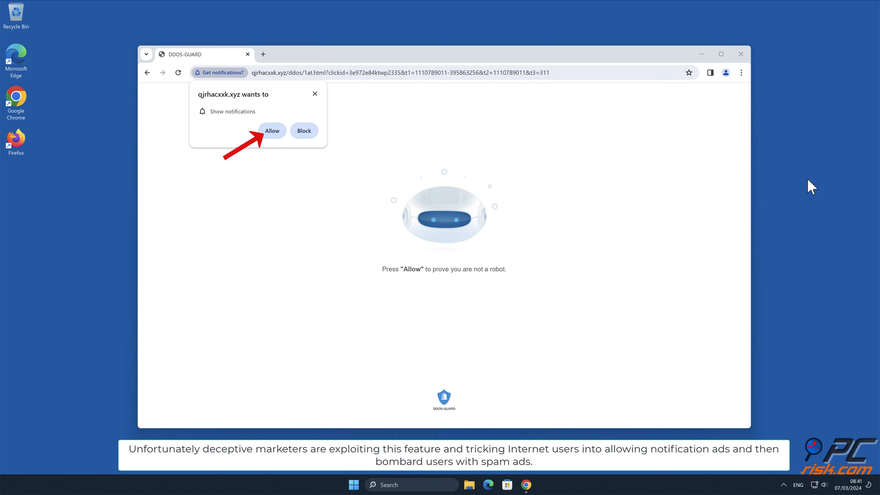
# Step: Allow qjrhacxxk.xyz to show notifications, then close the Chrome window
pyautogui.click(272, 131)
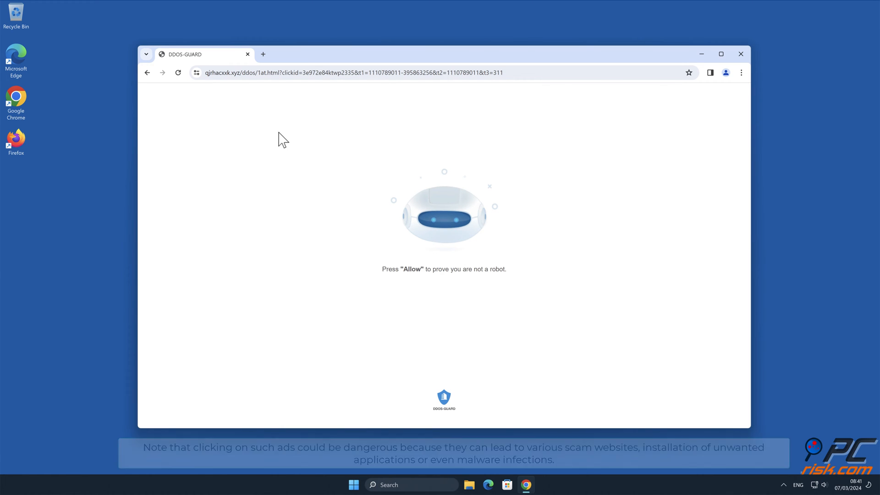
pyautogui.click(740, 54)
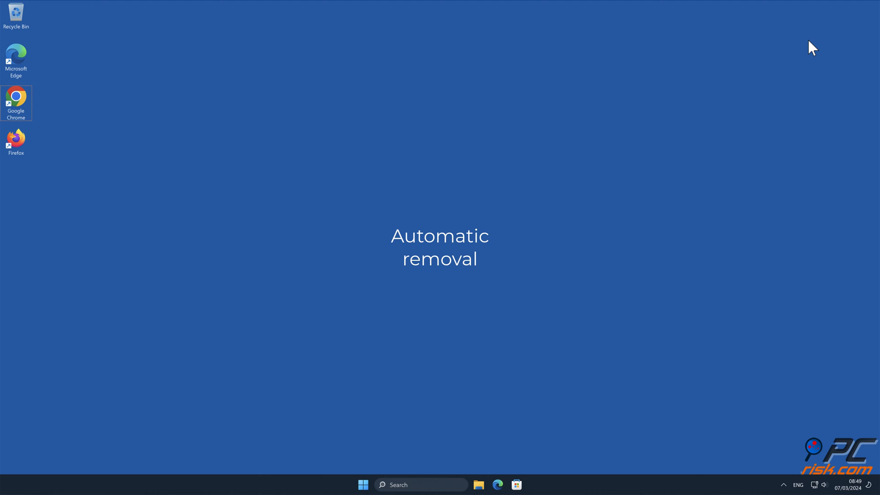
pyautogui.doubleClick(18, 100)
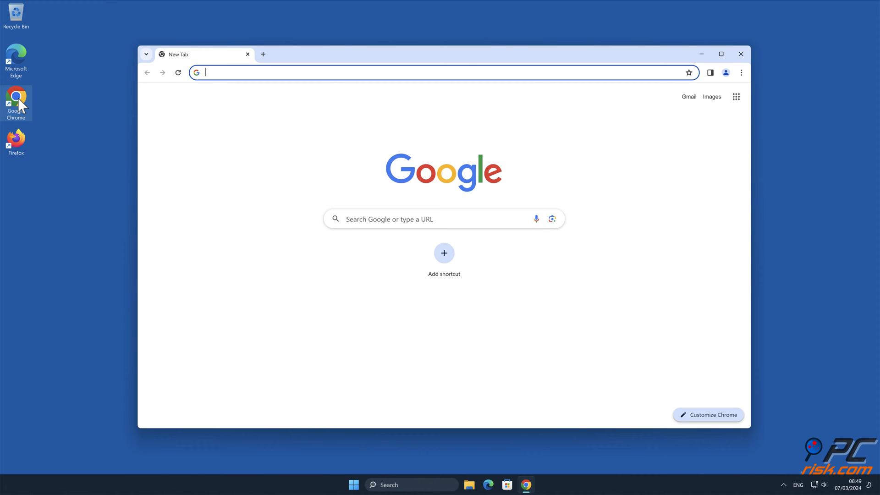
pyautogui.write('www.')
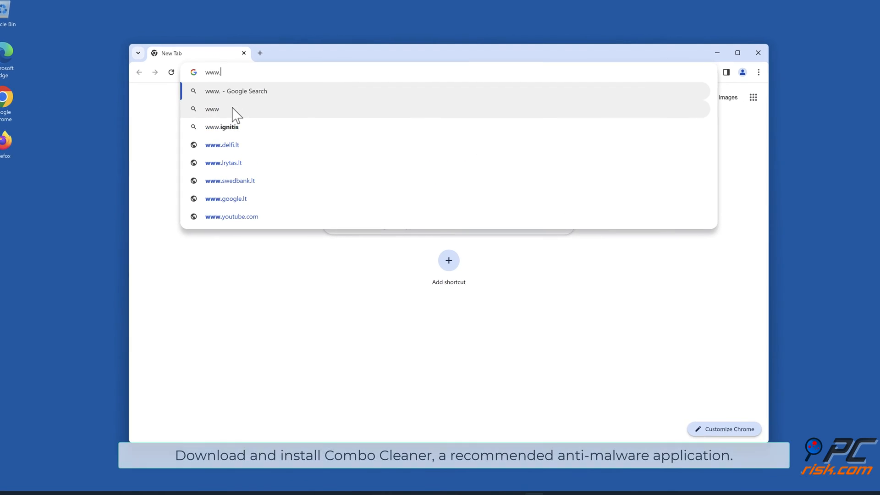
pyautogui.write('combocleaner.co')
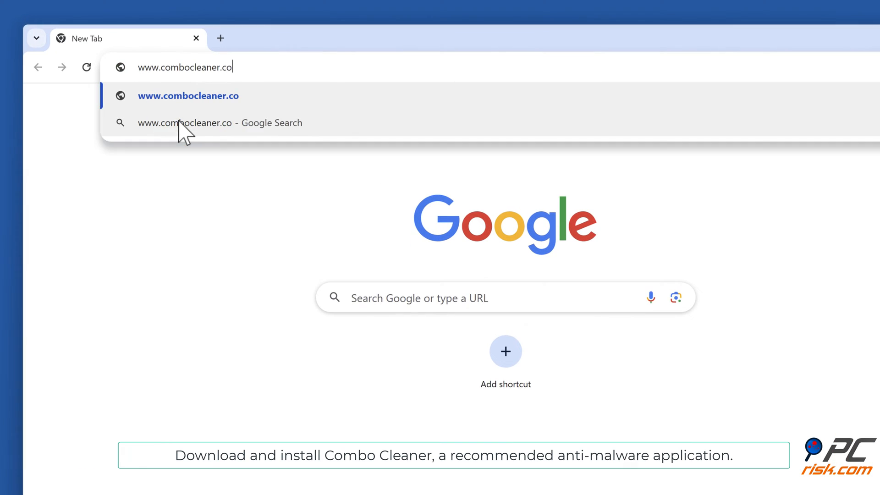
pyautogui.write('m')
pyautogui.press('Return')
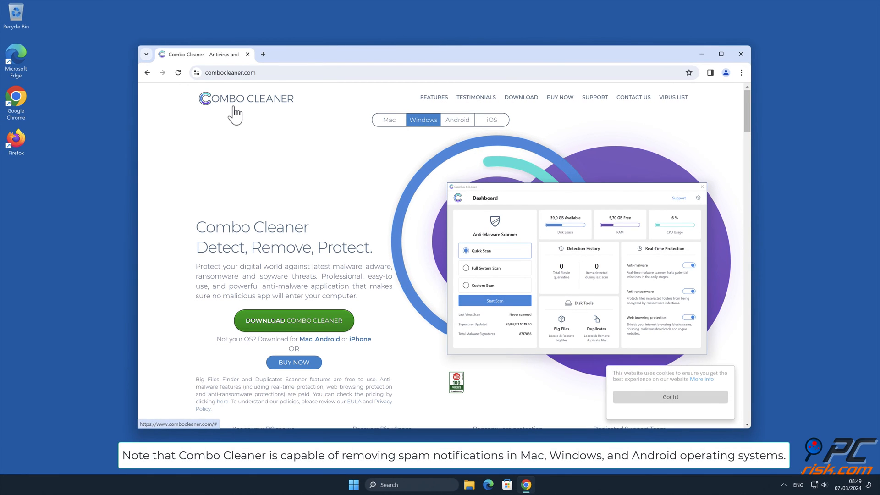
# Step: Download CCSetup.exe, approve UAC and run the installer through Next to Finish
pyautogui.click(344, 327)
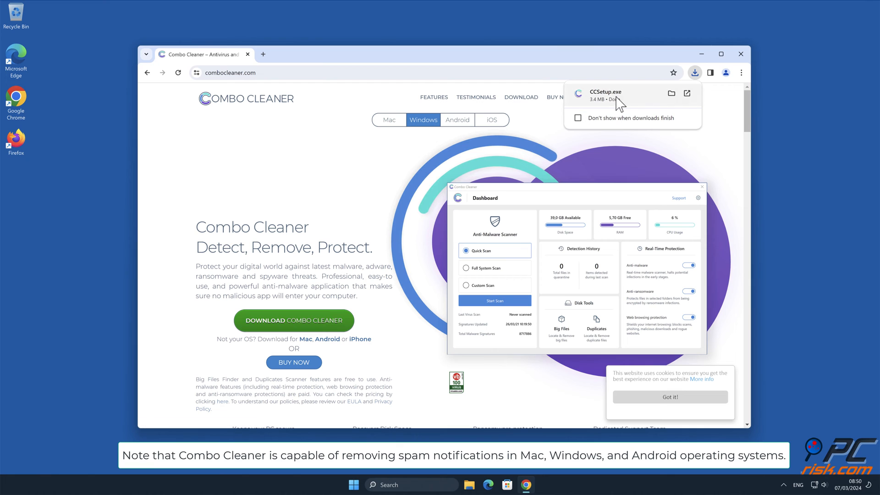
pyautogui.click(614, 100)
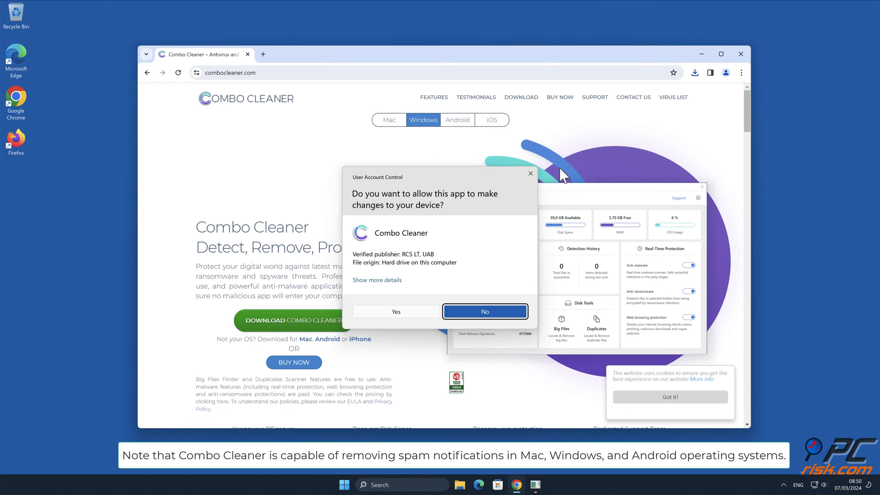
pyautogui.click(398, 313)
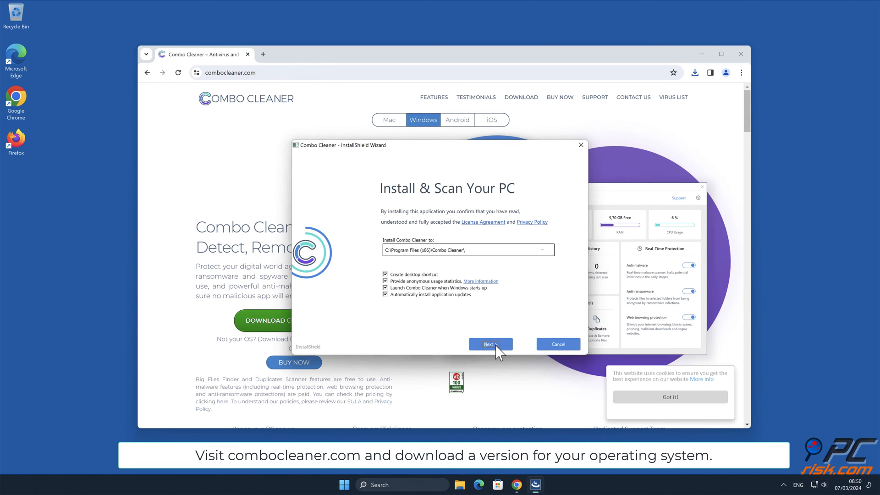
pyautogui.click(494, 345)
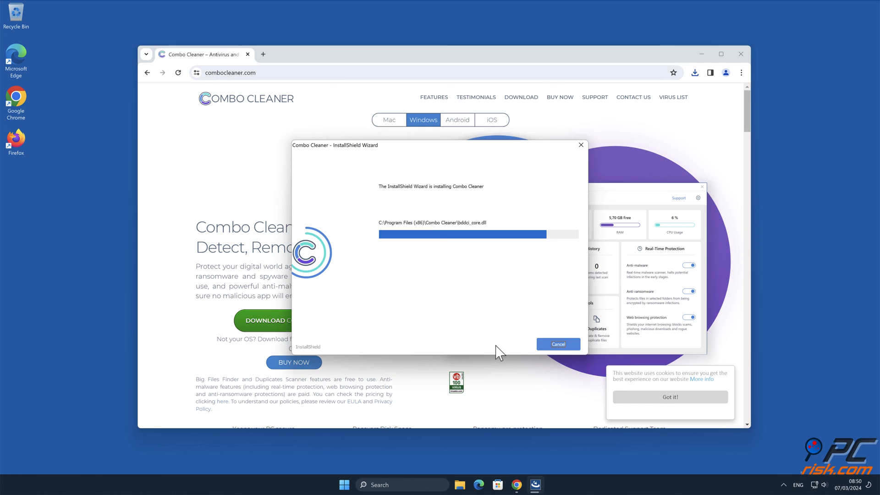
pyautogui.click(559, 343)
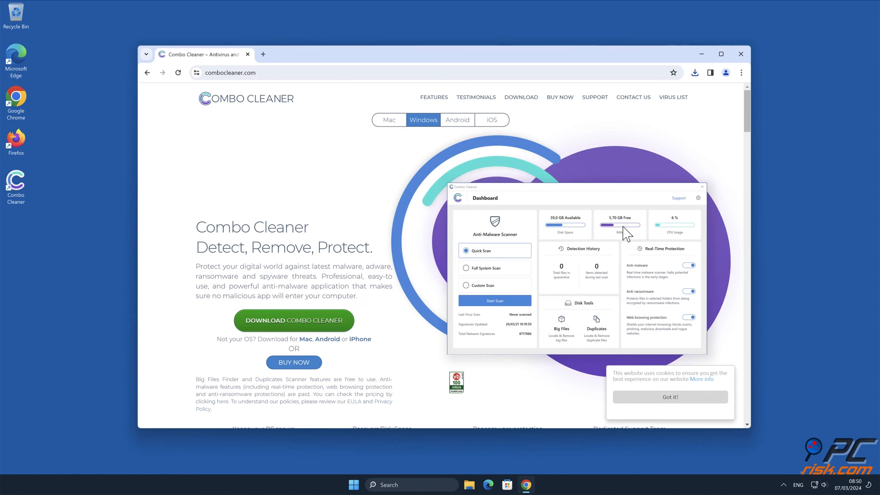
# Step: Close Chrome, start removing all threats and activate the Combo Cleaner license
pyautogui.click(741, 53)
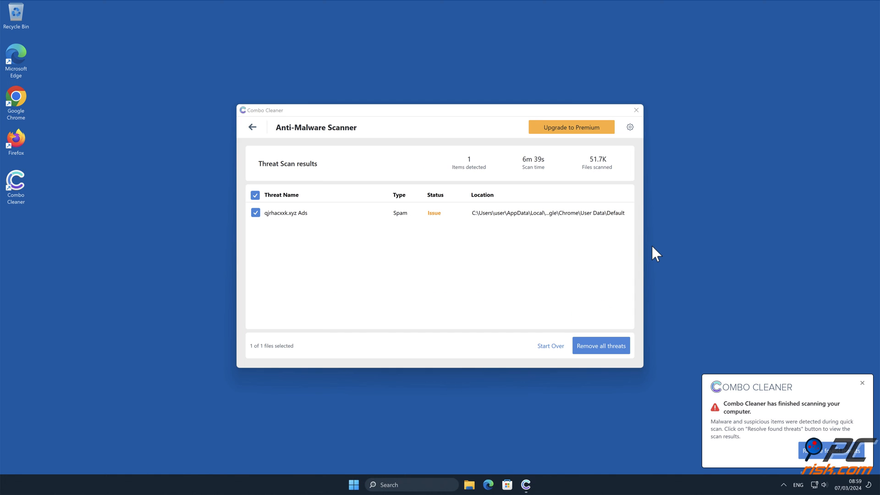
pyautogui.click(619, 348)
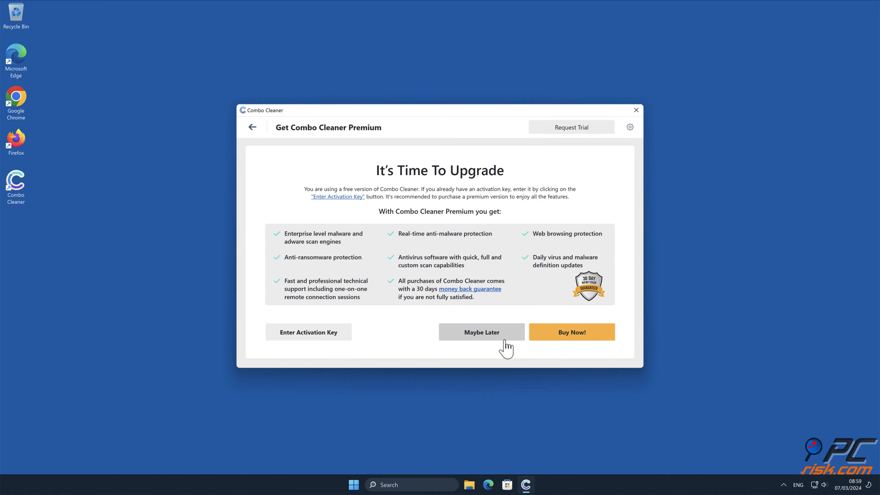
pyautogui.click(338, 333)
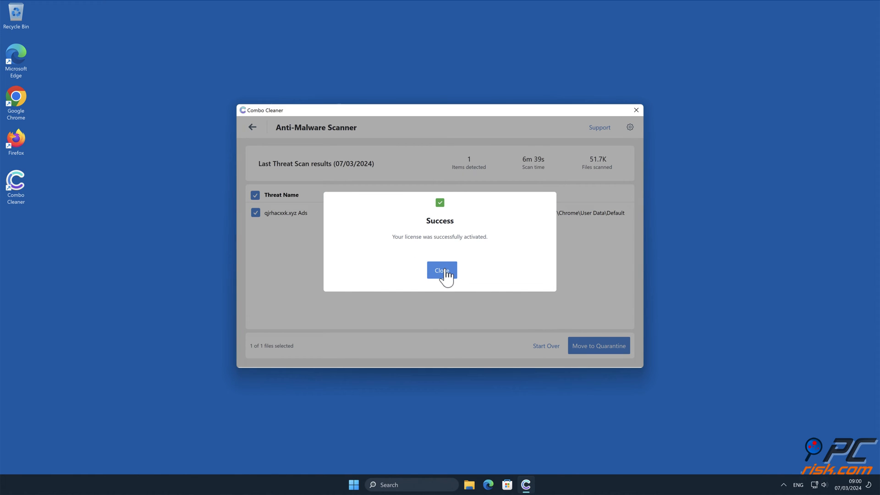
pyautogui.click(444, 272)
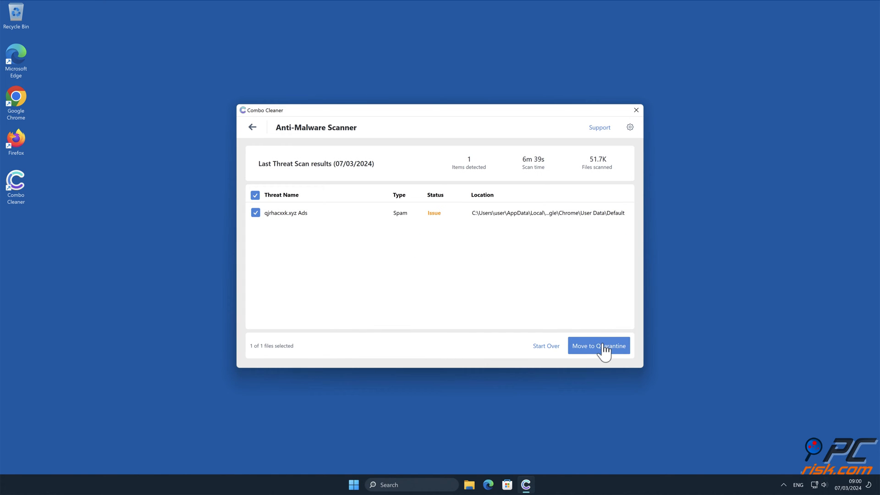
# Step: Move the qjrhacxxk.xyz Ads item to quarantine, dismiss the summary and close Combo Cleaner
pyautogui.click(604, 346)
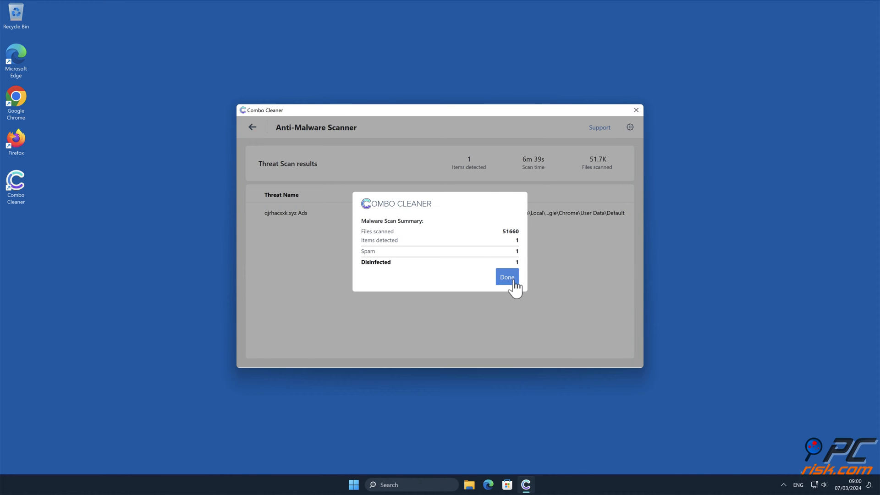
pyautogui.click(513, 279)
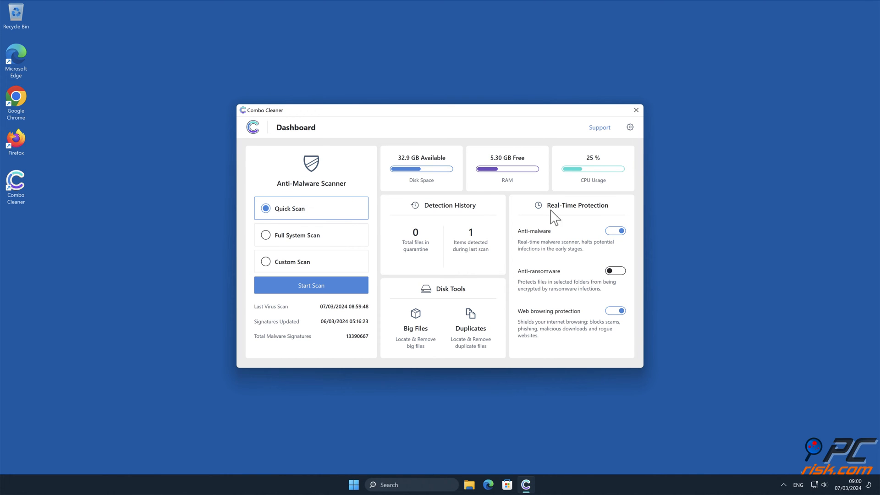
pyautogui.click(636, 110)
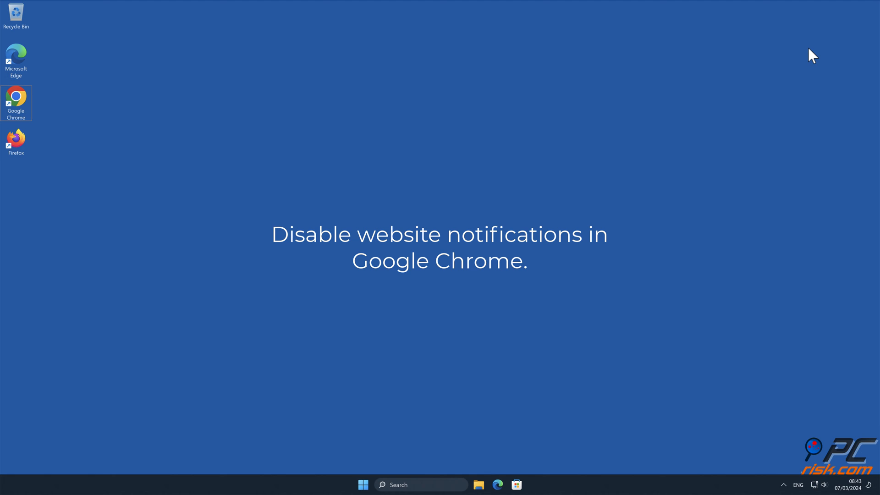
# Step: Launch Chrome and open Settings from the three-dot menu
pyautogui.doubleClick(16, 99)
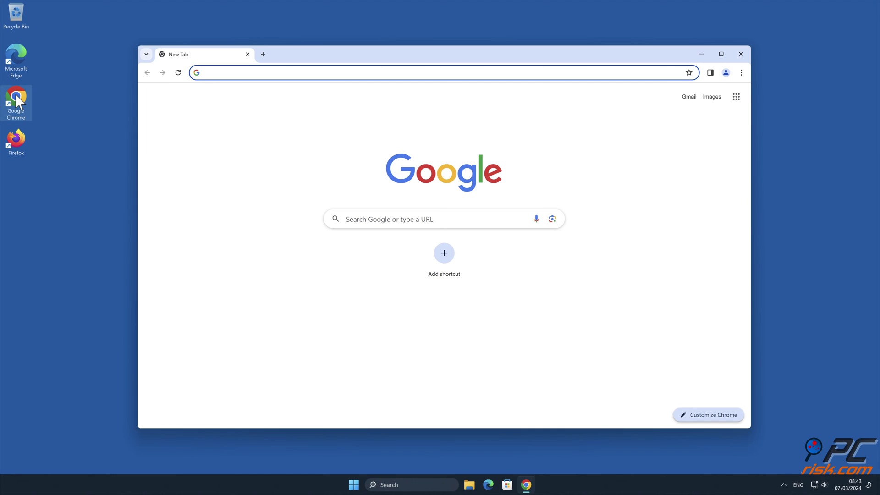
pyautogui.click(815, 166)
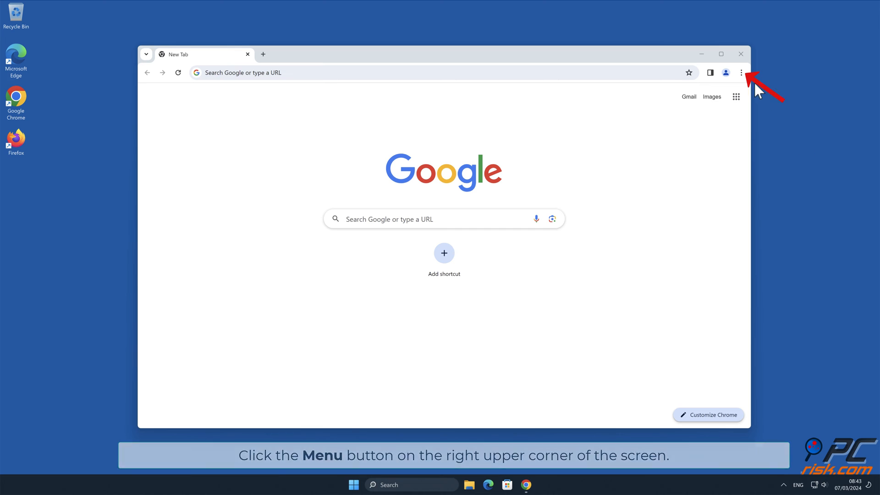
pyautogui.click(740, 72)
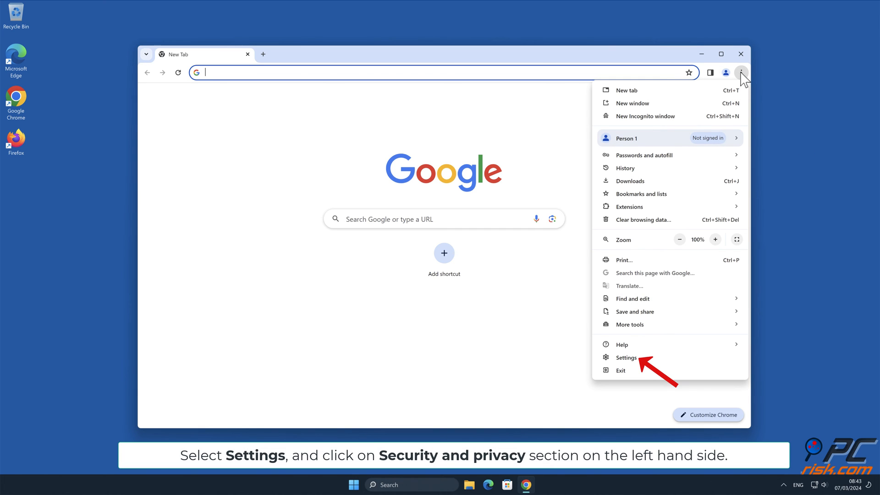
pyautogui.click(650, 359)
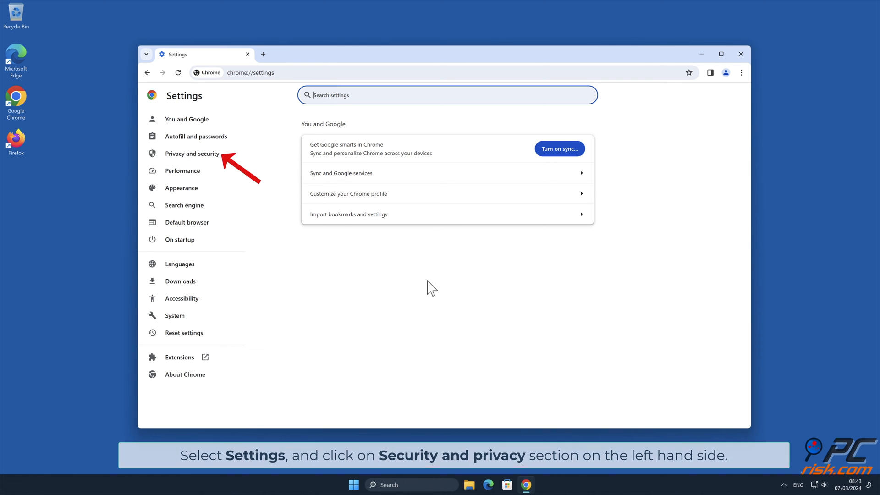
# Step: Navigate Privacy and security > Site settings > Notifications
pyautogui.click(222, 157)
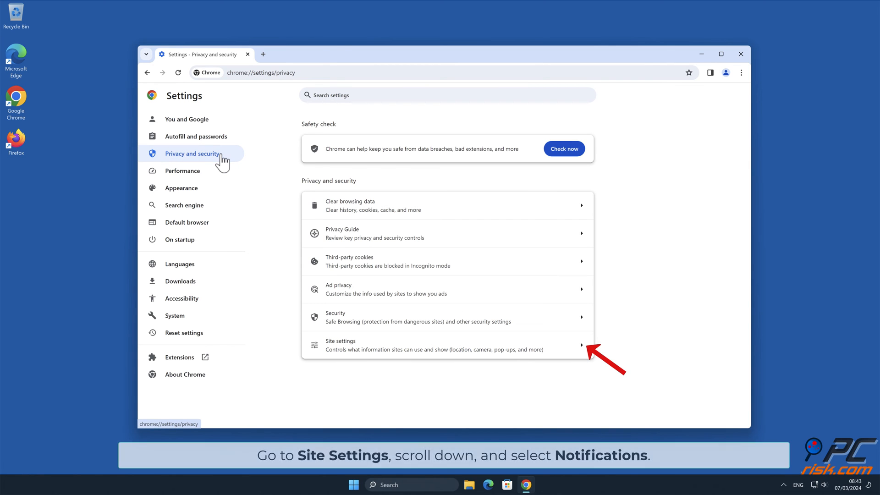
pyautogui.click(583, 351)
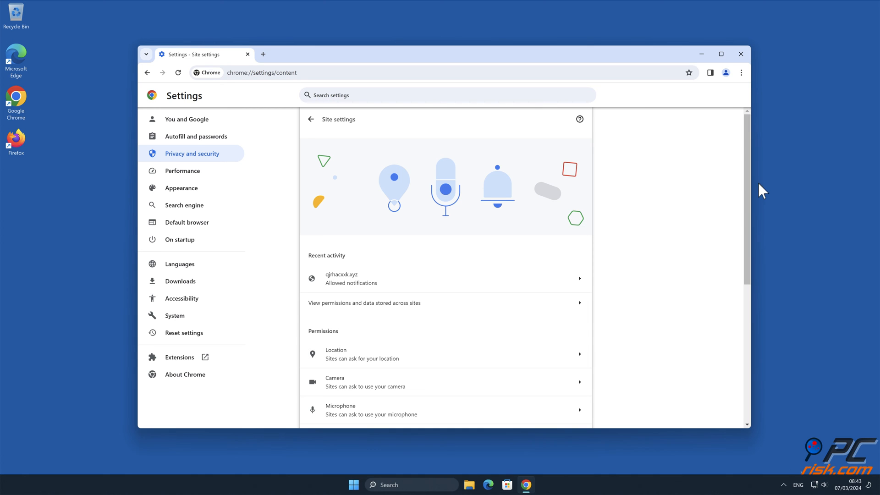
pyautogui.moveTo(748, 173); pyautogui.dragTo(737, 270)
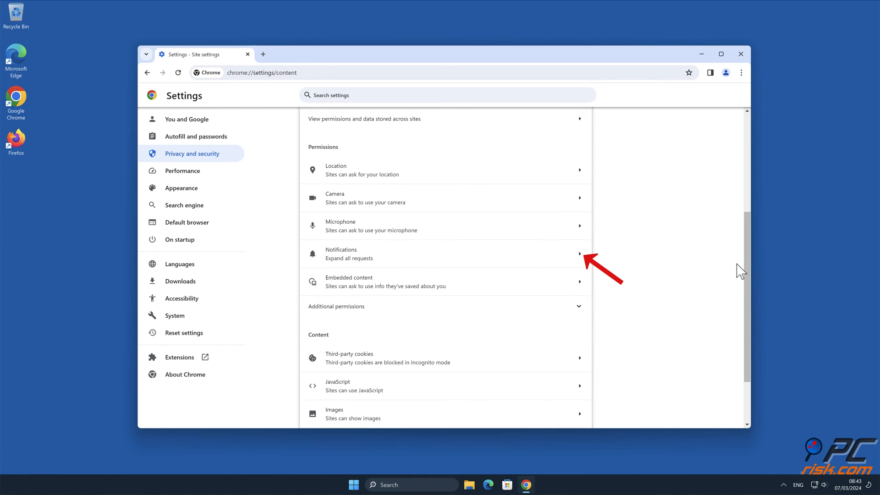
pyautogui.click(583, 256)
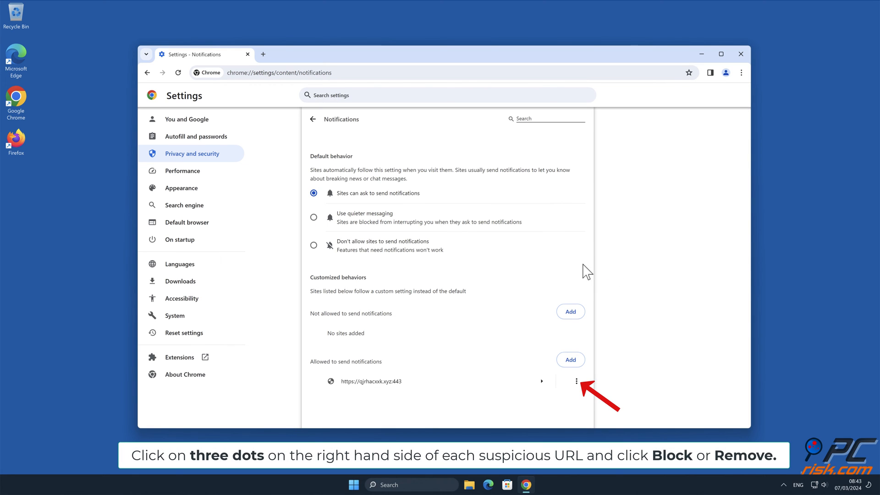
# Step: Remove qjrhacxxk.xyz from the allowed notification sites and close Chrome
pyautogui.click(576, 382)
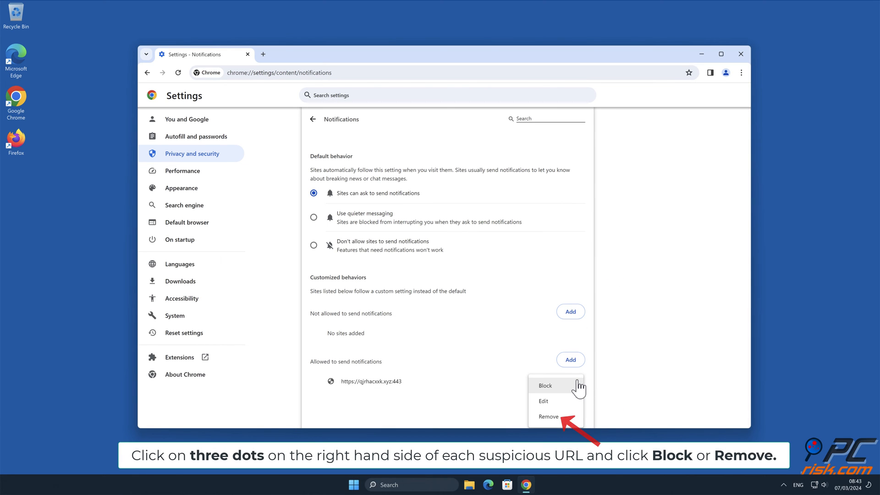
pyautogui.click(560, 418)
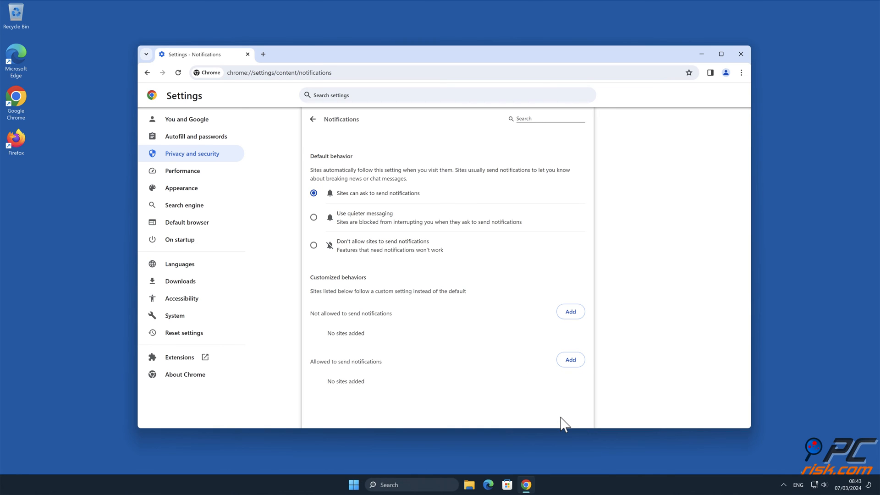
pyautogui.click(741, 54)
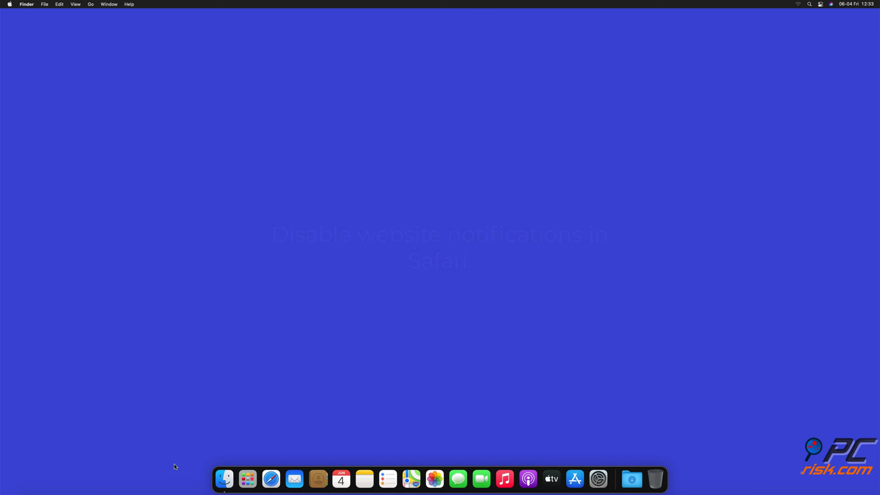
# Step: Launch Safari and show Preferences > Websites > Notifications permissions list
pyautogui.click(270, 478)
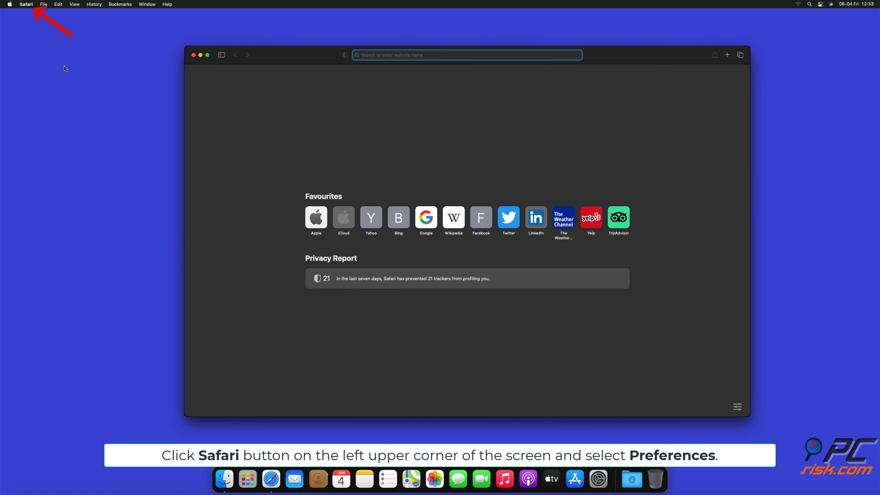
pyautogui.click(28, 6)
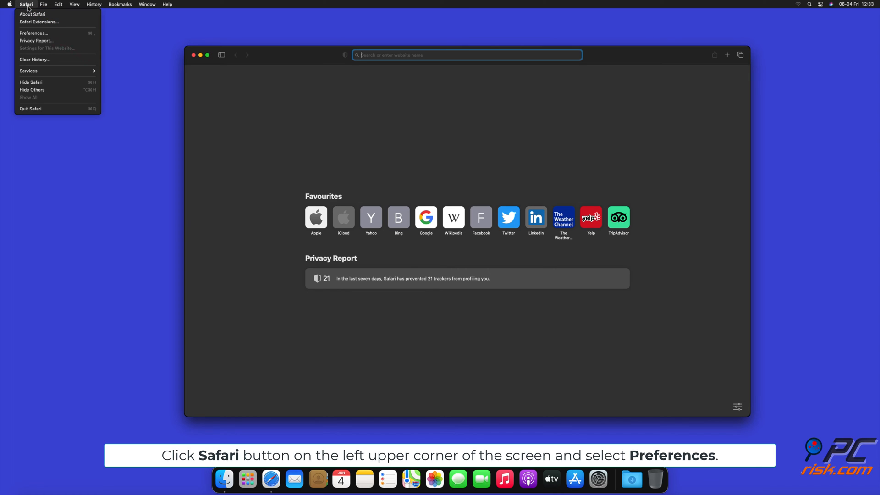
pyautogui.click(43, 34)
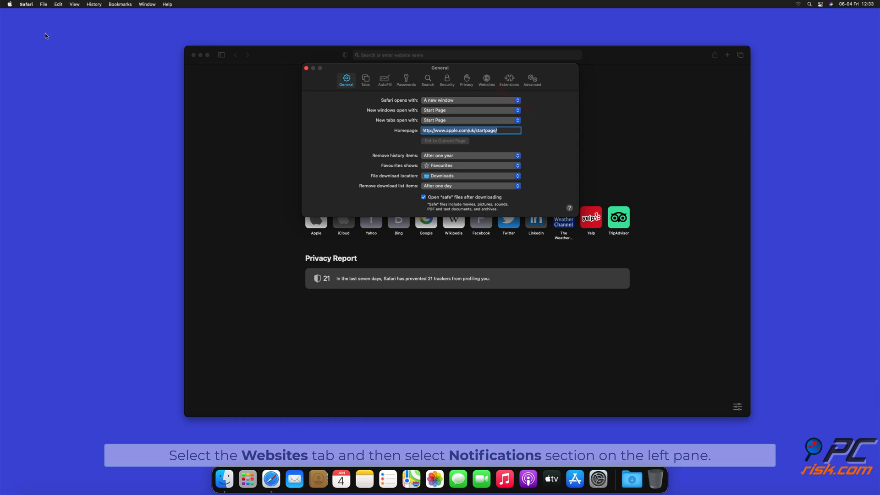
pyautogui.click(487, 80)
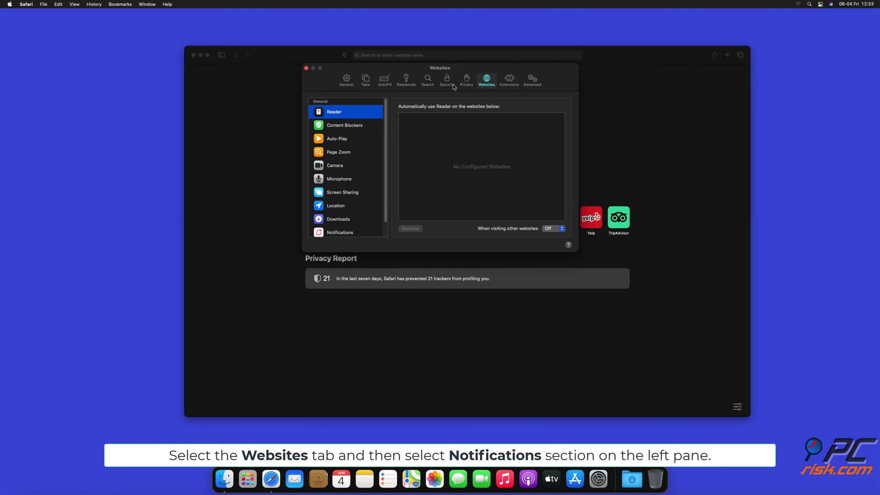
pyautogui.scroll(-2, 386, 139)
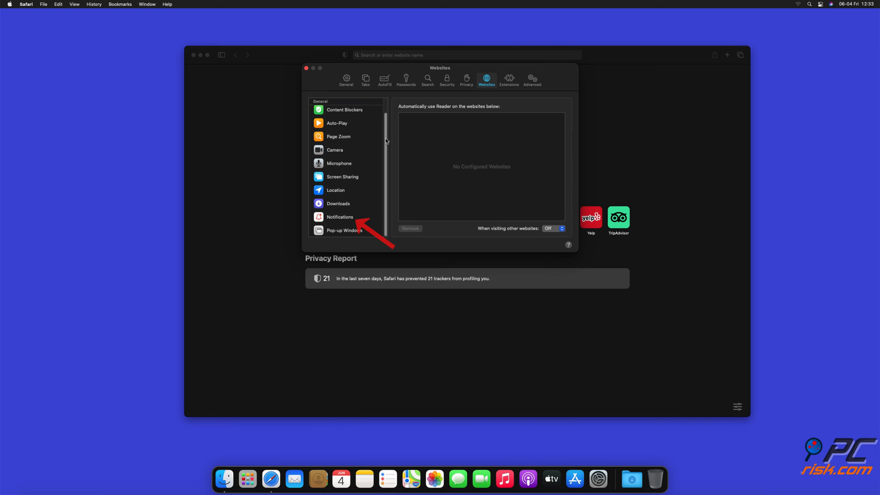
pyautogui.click(340, 218)
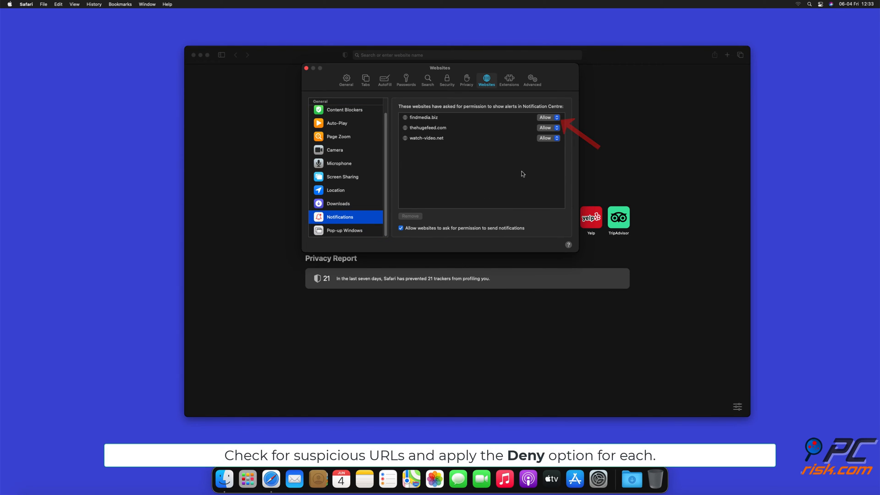
# Step: Set findmedia.biz and thehugefeed.com notification permissions to Deny
pyautogui.click(548, 117)
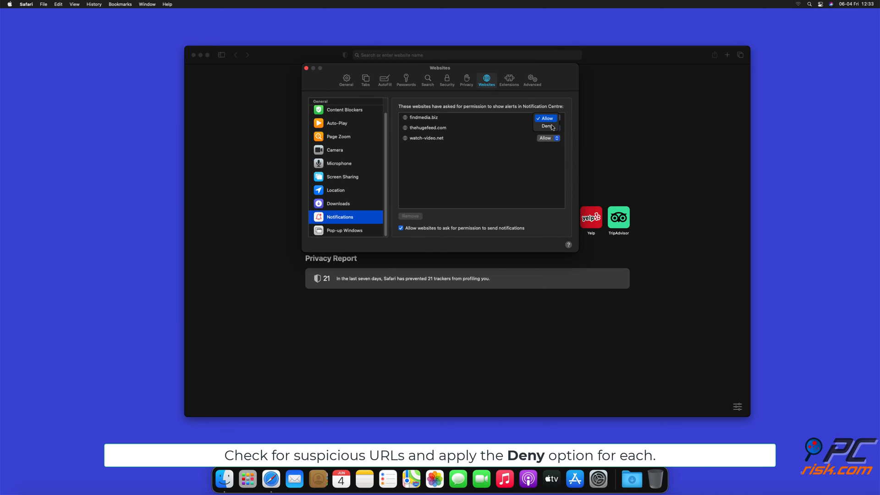
pyautogui.click(552, 127)
pyautogui.click(556, 129)
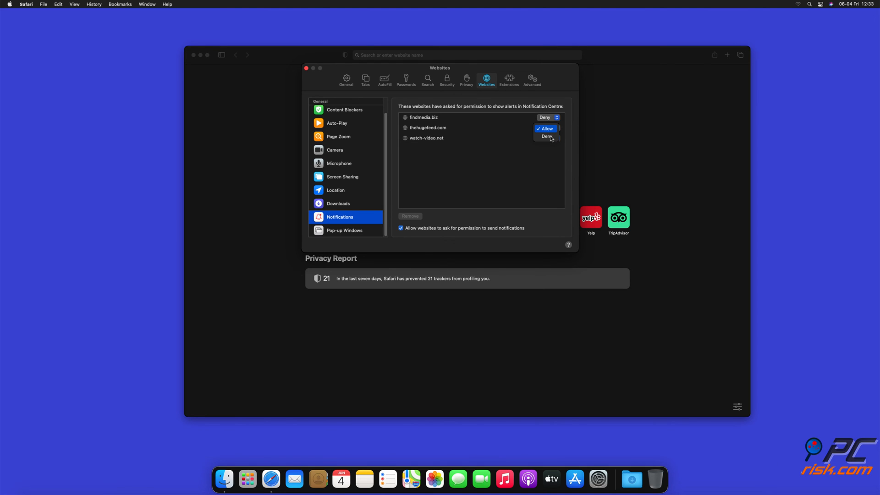
pyautogui.click(550, 137)
# Step: Close the Preferences window and the Safari window
pyautogui.click(307, 69)
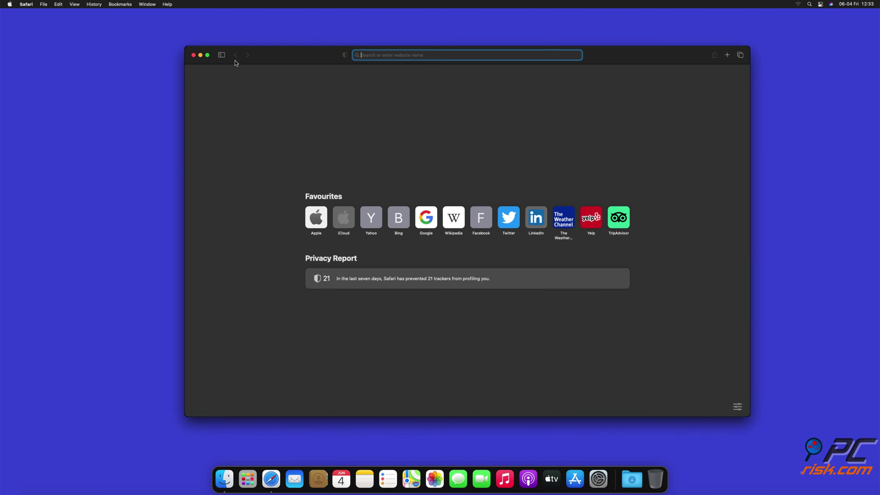
pyautogui.click(194, 55)
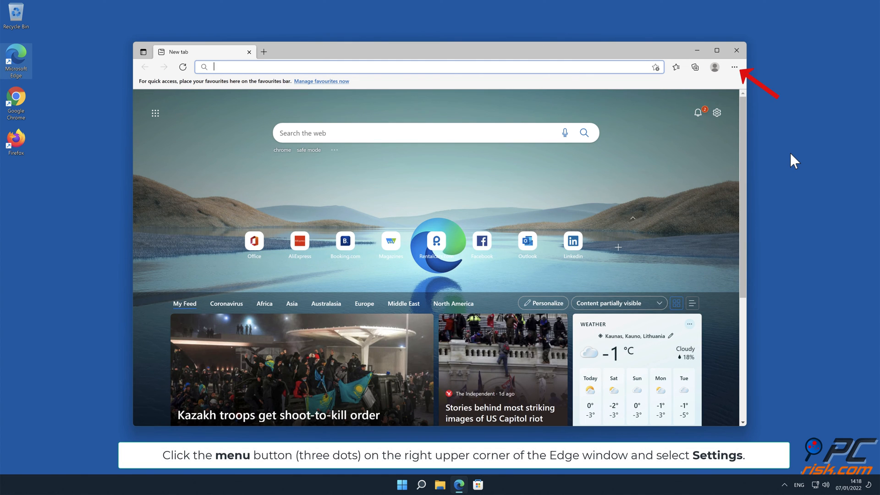
# Step: Open Edge Settings from the Settings and more menu
pyautogui.click(736, 67)
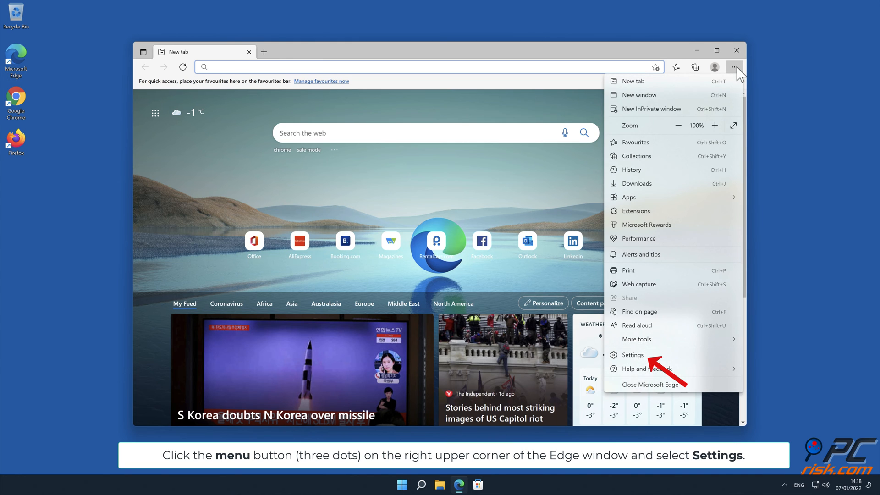
pyautogui.click(654, 354)
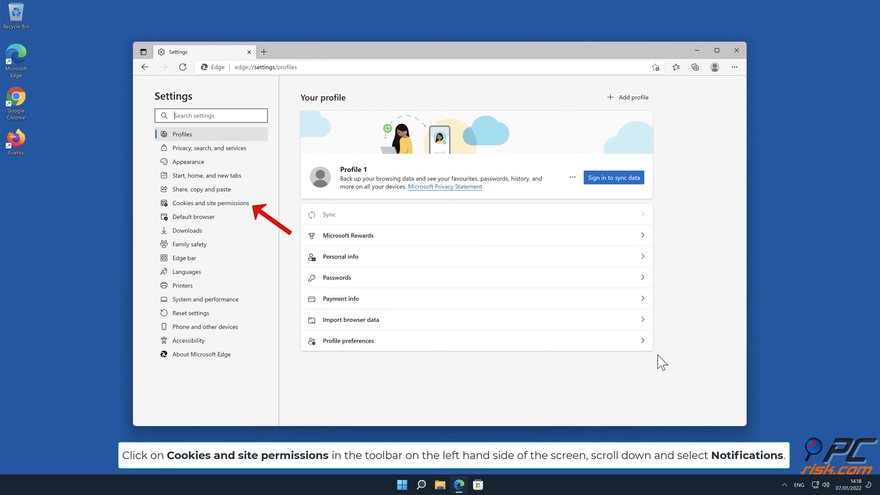
# Step: Reach Edge's Notifications permission page via Cookies and site permissions
pyautogui.click(242, 207)
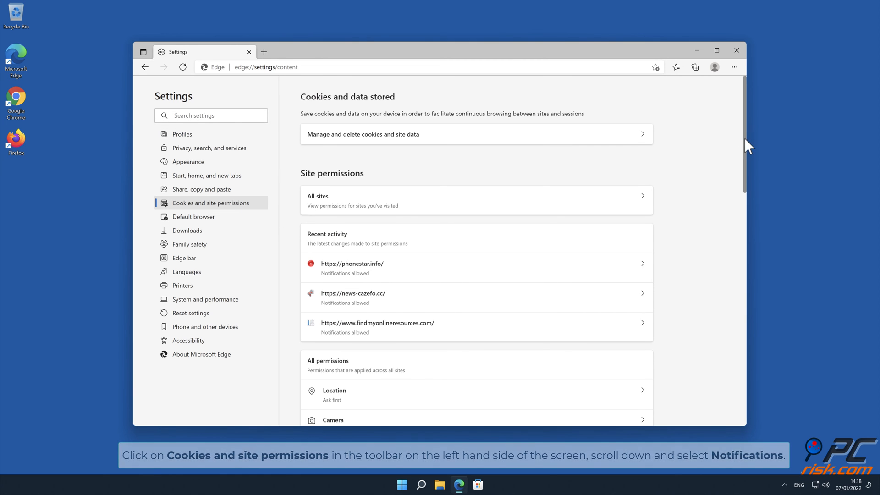
pyautogui.moveTo(745, 139); pyautogui.dragTo(747, 228)
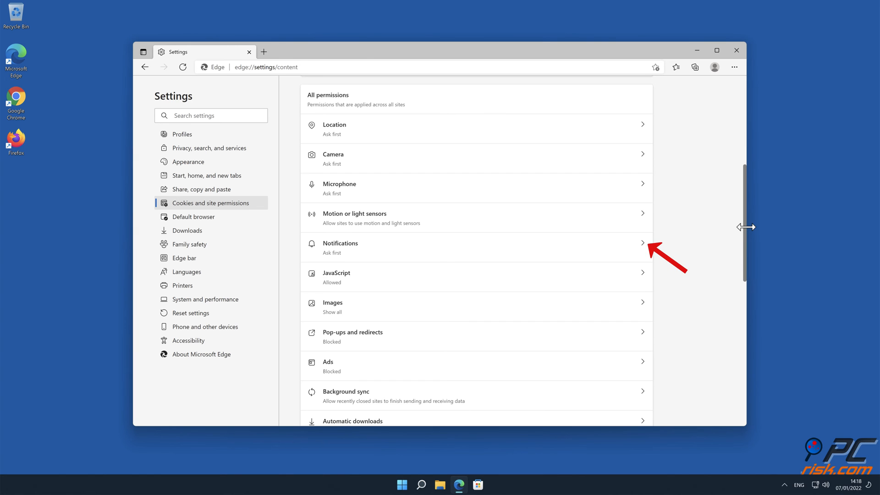
pyautogui.click(641, 243)
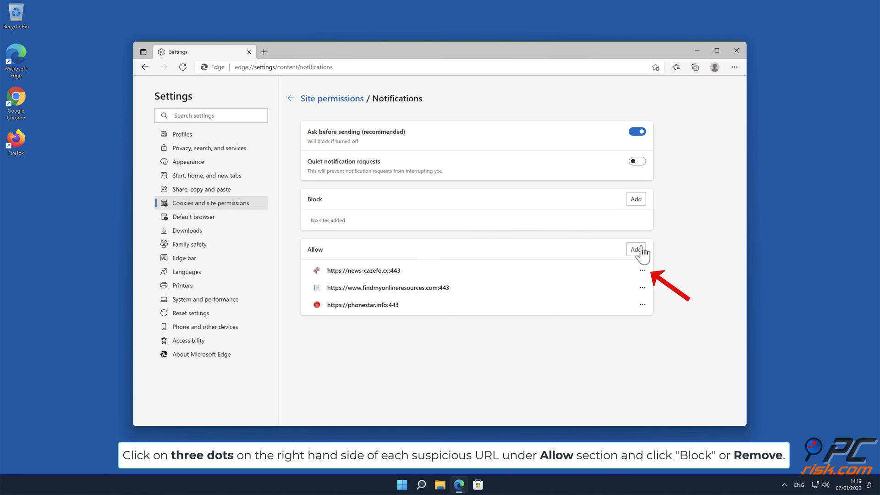
# Step: Remove news-cazefo.cc, findmyonlineresources.com and phonestar.info from Edge's allow list, then close Edge
pyautogui.click(642, 271)
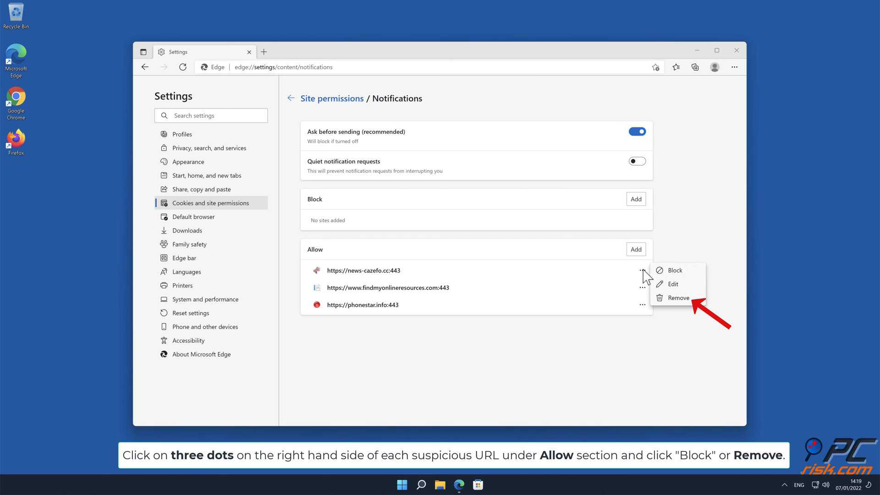
pyautogui.click(678, 298)
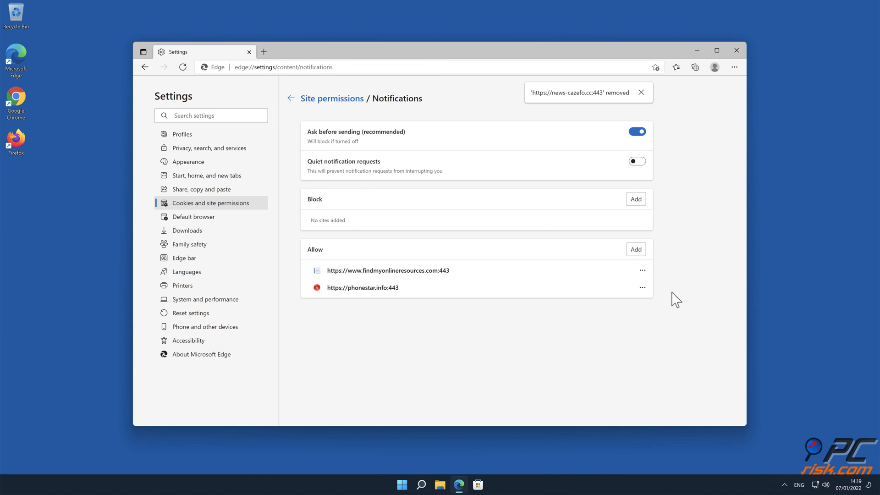
pyautogui.click(643, 272)
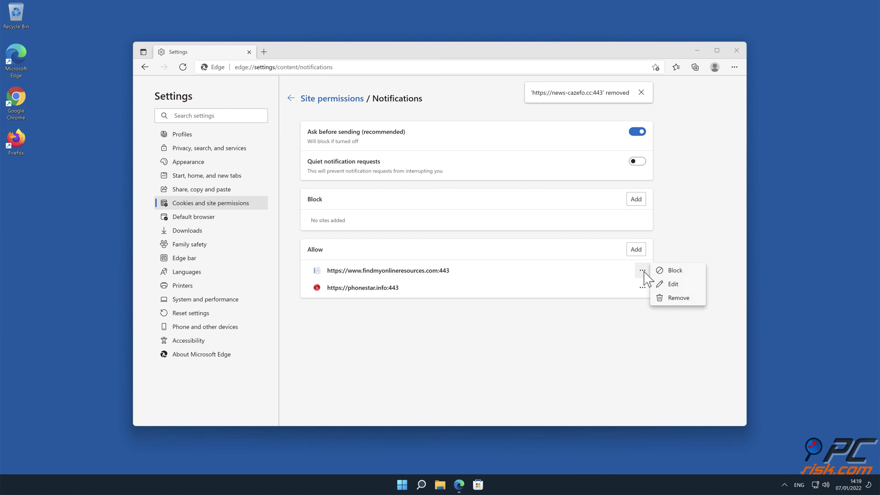
pyautogui.click(679, 299)
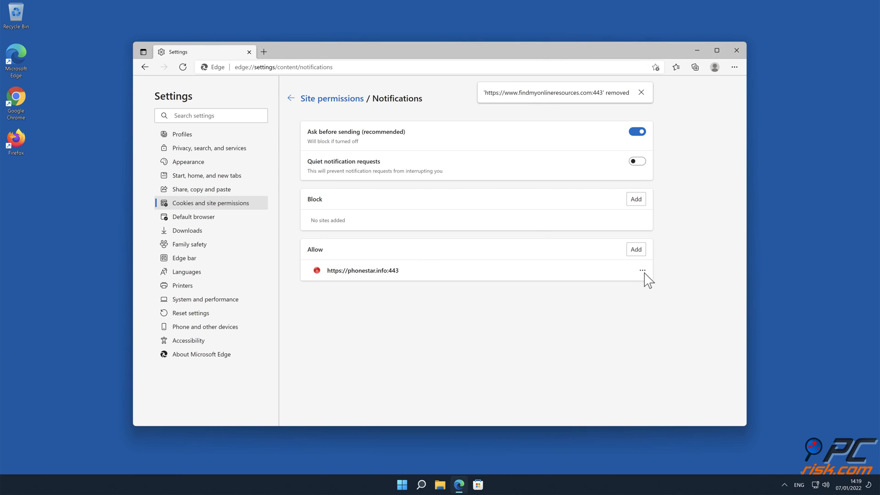
pyautogui.click(642, 272)
pyautogui.click(677, 299)
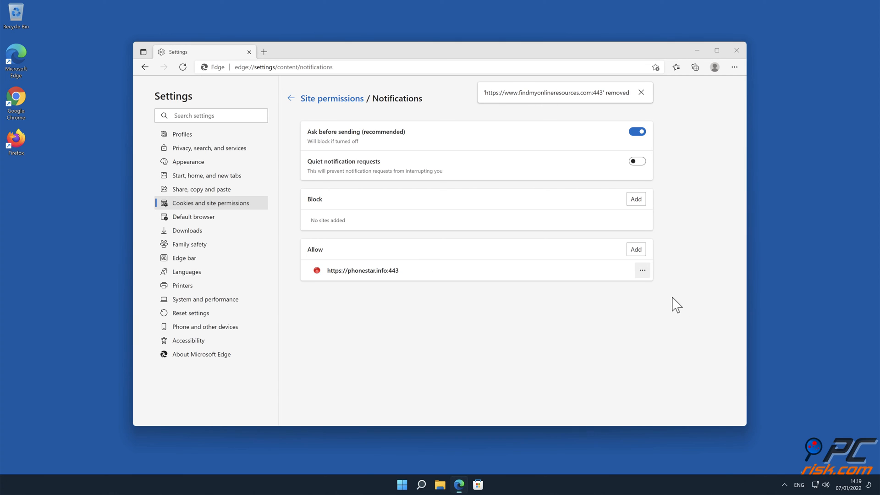
pyautogui.click(737, 51)
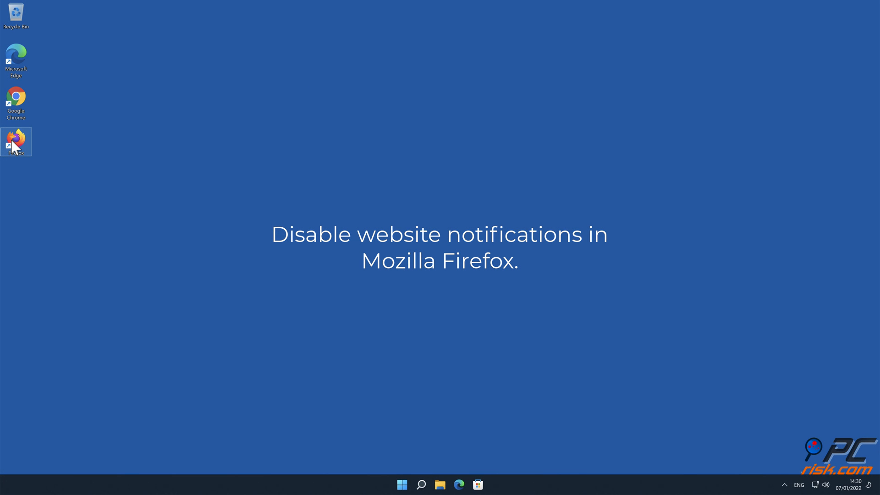
# Step: Launch Firefox from the desktop and reach its Settings page via the hamburger menu
pyautogui.doubleClick(12, 140)
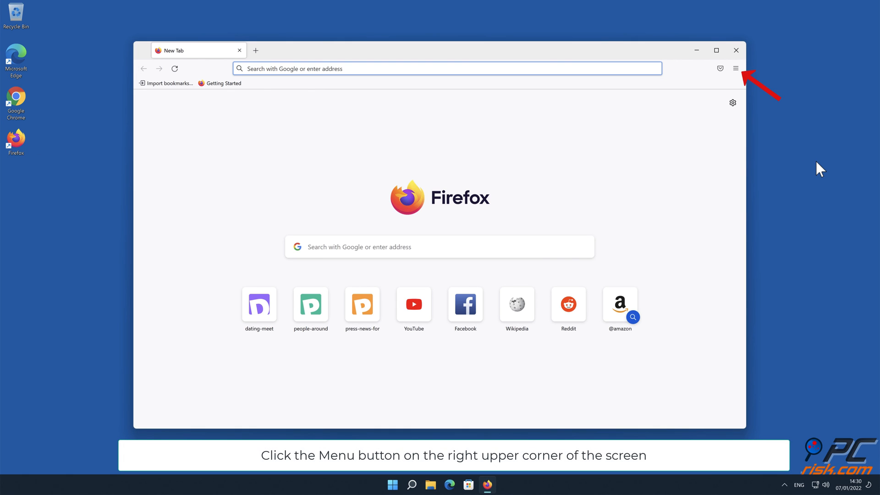
pyautogui.click(736, 69)
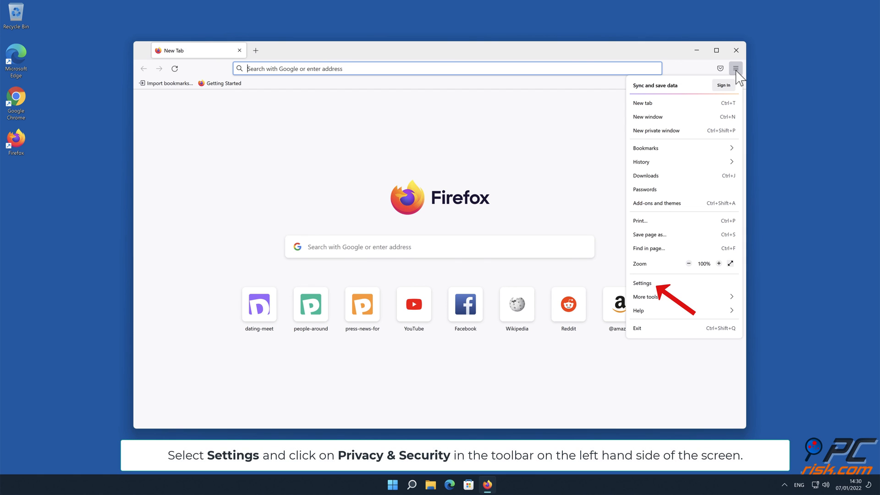
pyautogui.click(690, 282)
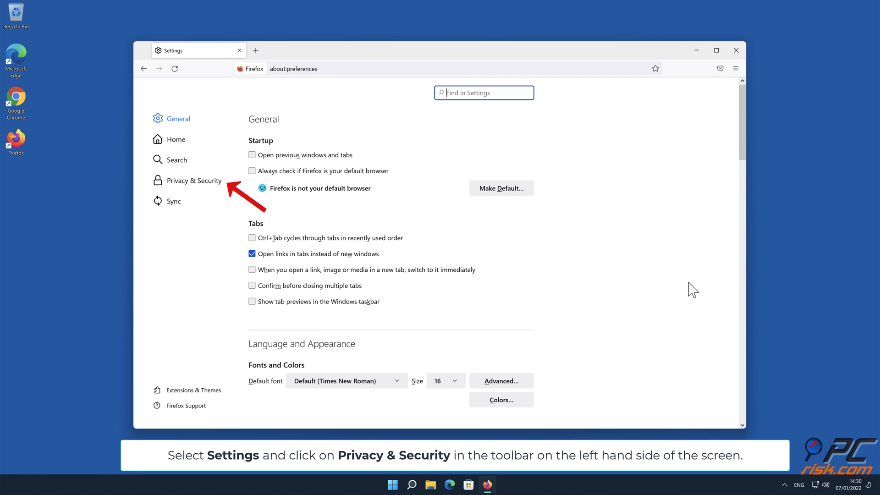
# Step: Show Firefox's Notification Permissions window from Privacy & Security
pyautogui.click(206, 182)
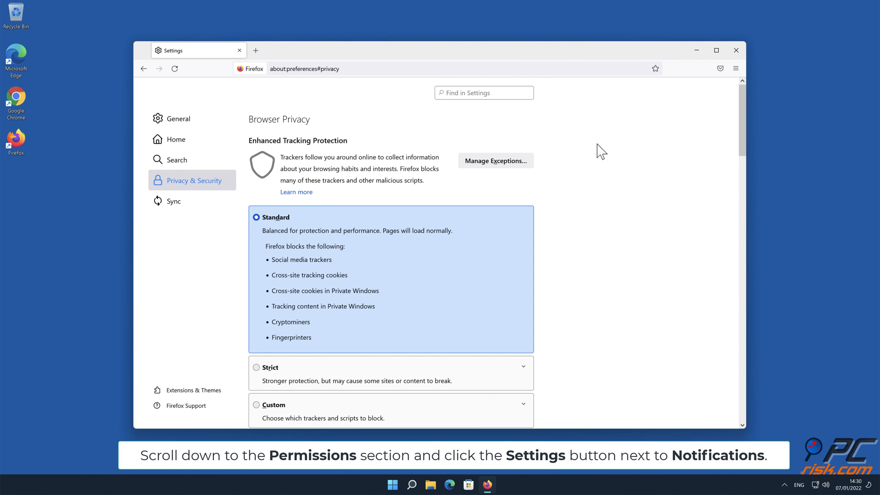
pyautogui.moveTo(743, 119); pyautogui.dragTo(742, 281)
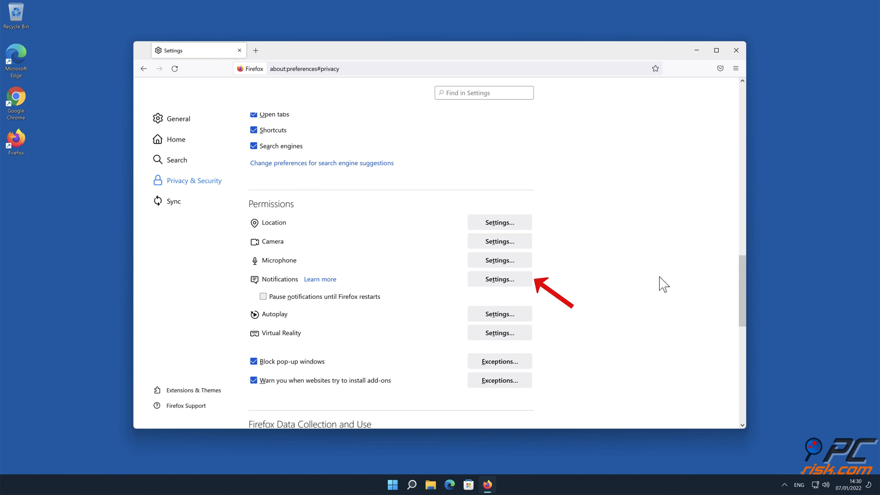
pyautogui.click(522, 283)
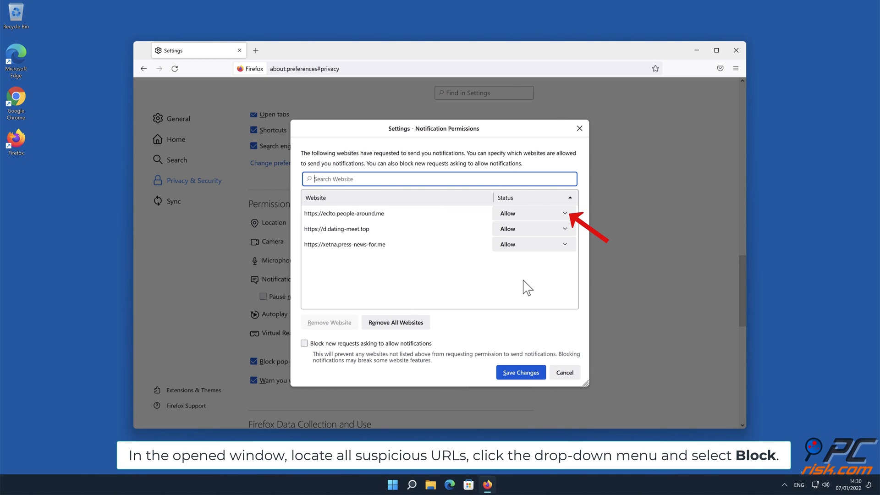
# Step: Set people-around.me, dating-meet.top and press-news-for.me to Block
pyautogui.click(563, 214)
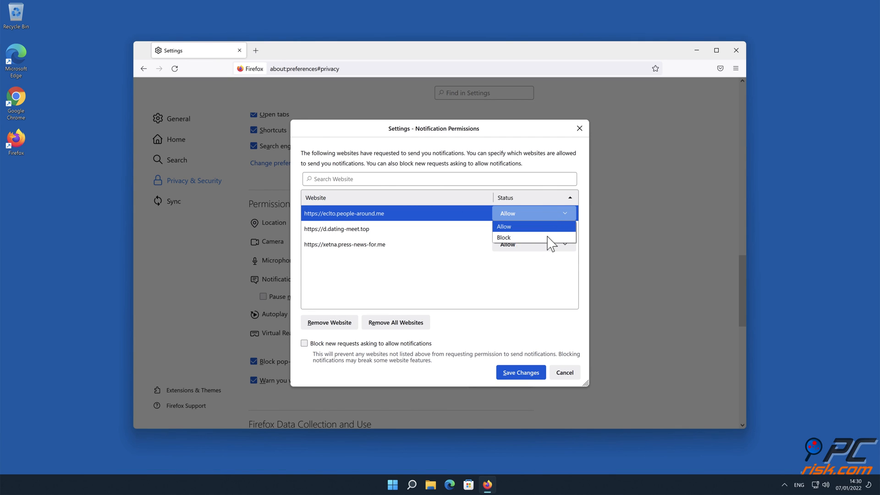
pyautogui.click(547, 238)
pyautogui.click(564, 230)
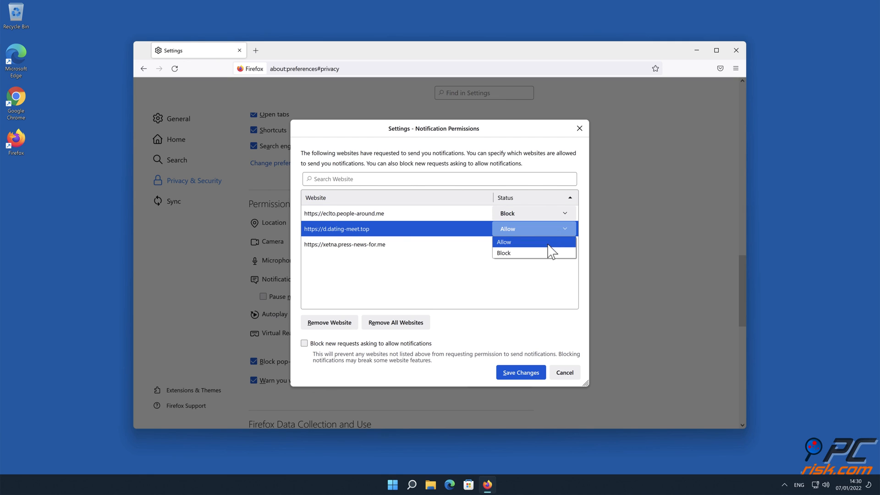
pyautogui.click(547, 254)
pyautogui.click(564, 244)
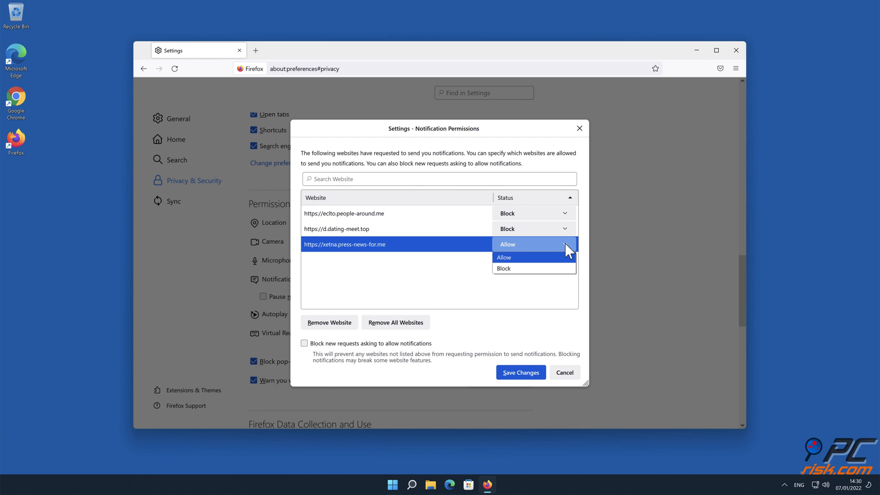
pyautogui.click(555, 269)
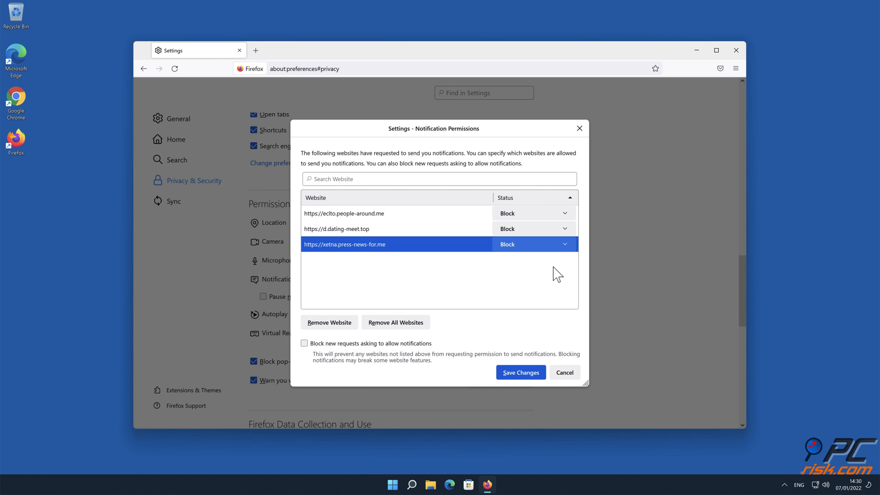
# Step: Save the blocked permissions and close Firefox
pyautogui.click(524, 374)
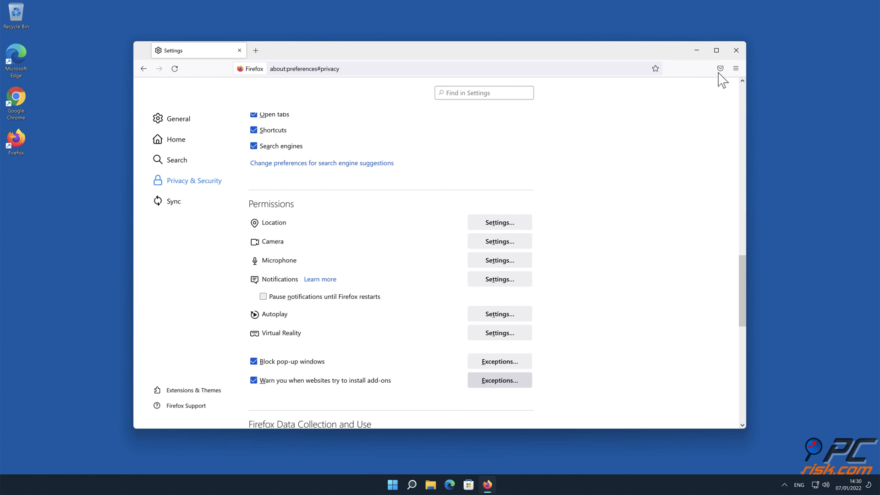
pyautogui.click(736, 50)
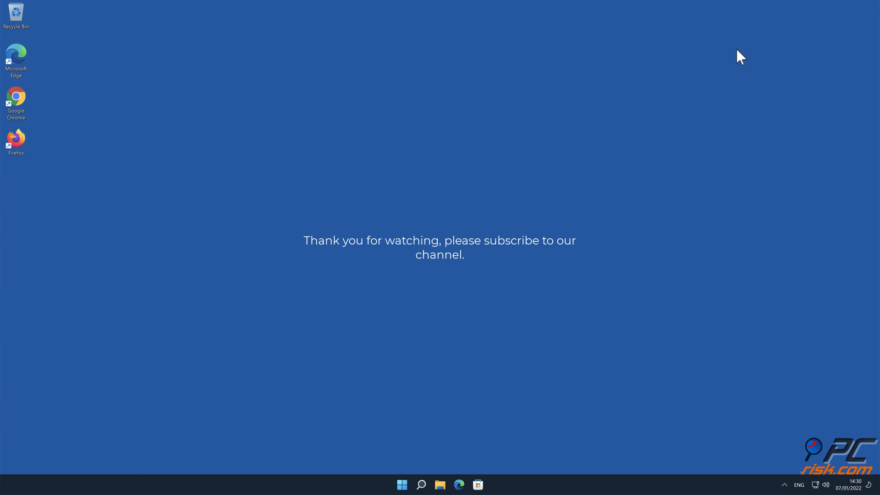